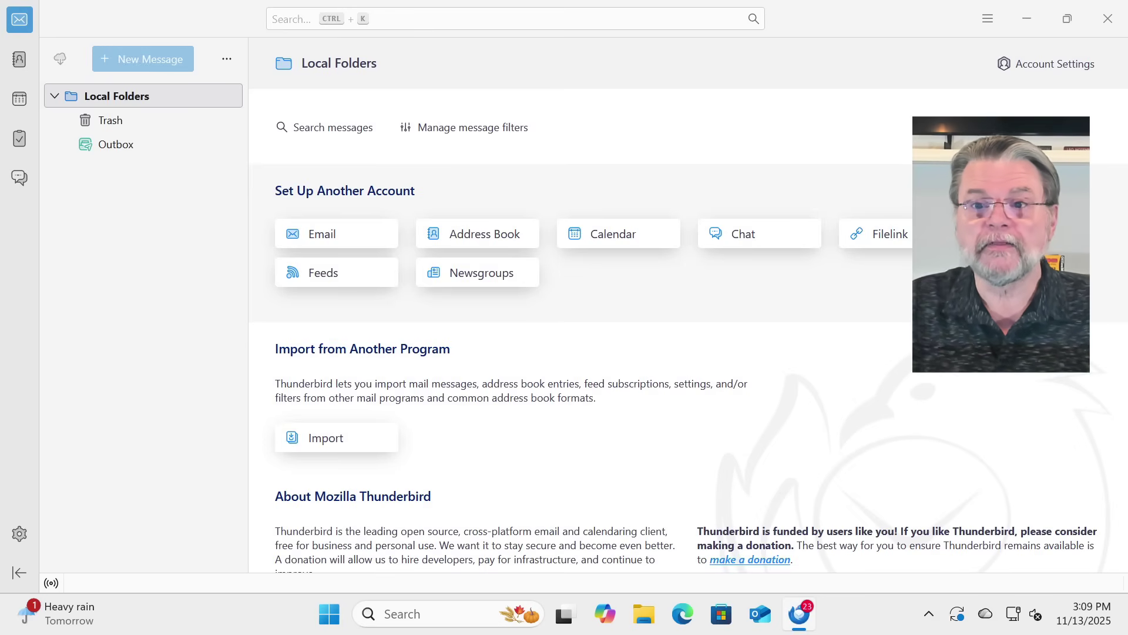
- Start a new email account with the prefilled full name and Hotmail address, and look up its server settings
click(369, 242)
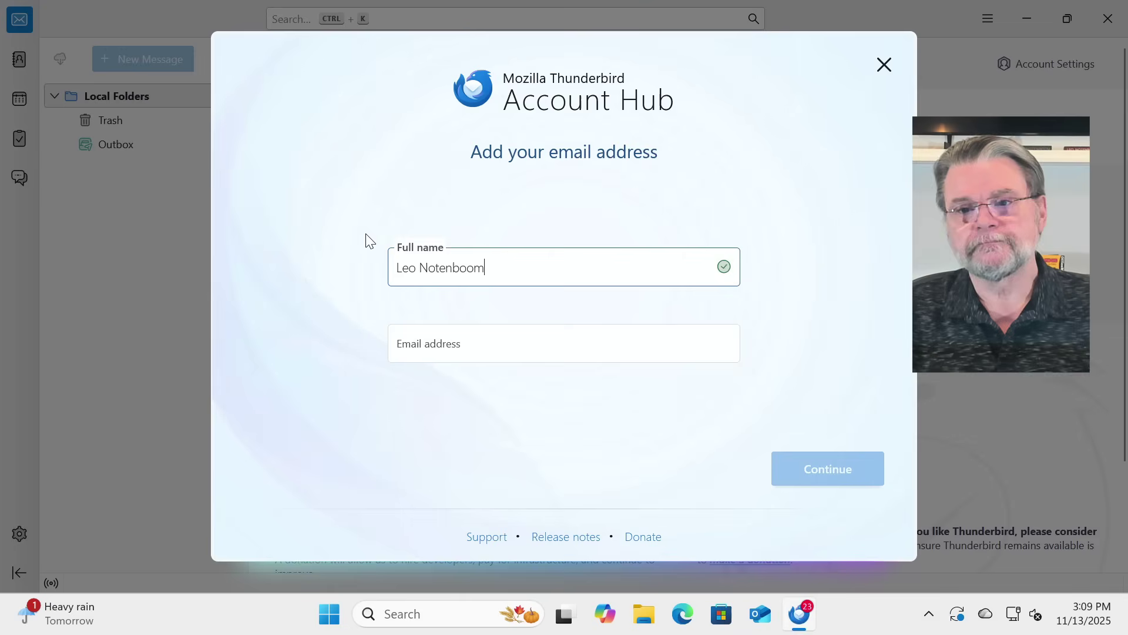
drag(538, 269, 265, 273)
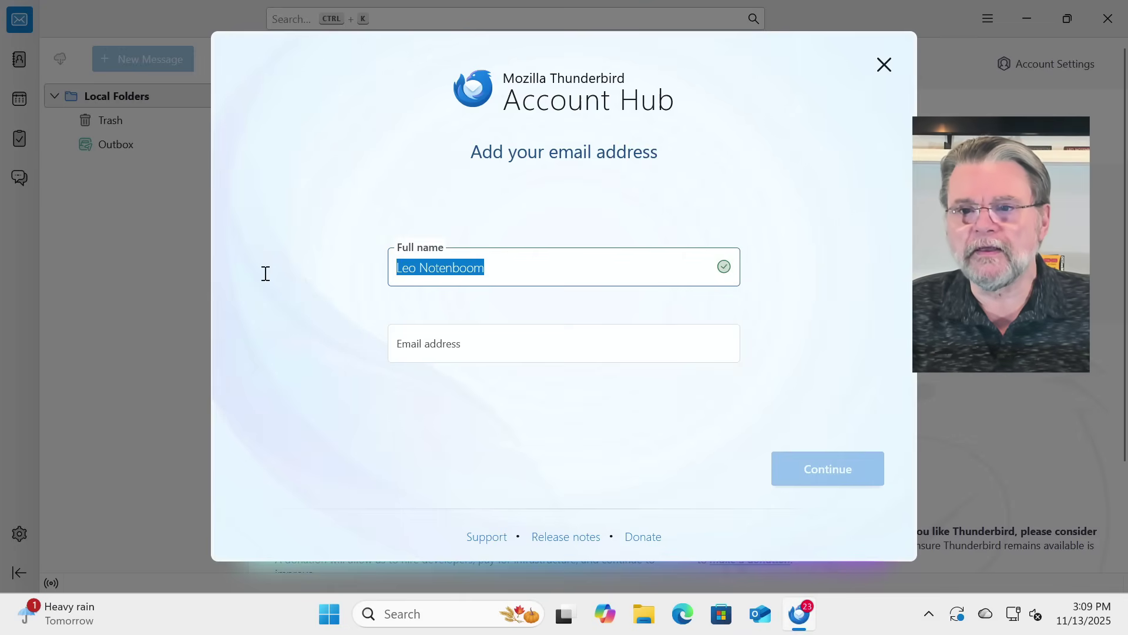
click(506, 354)
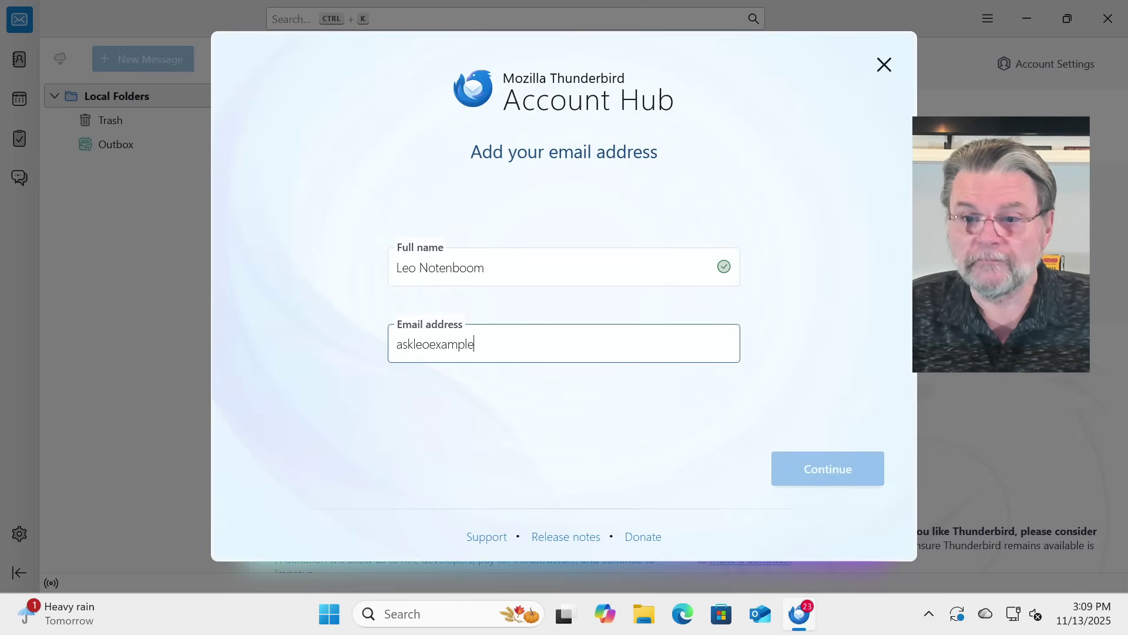
text(hotmail.com)
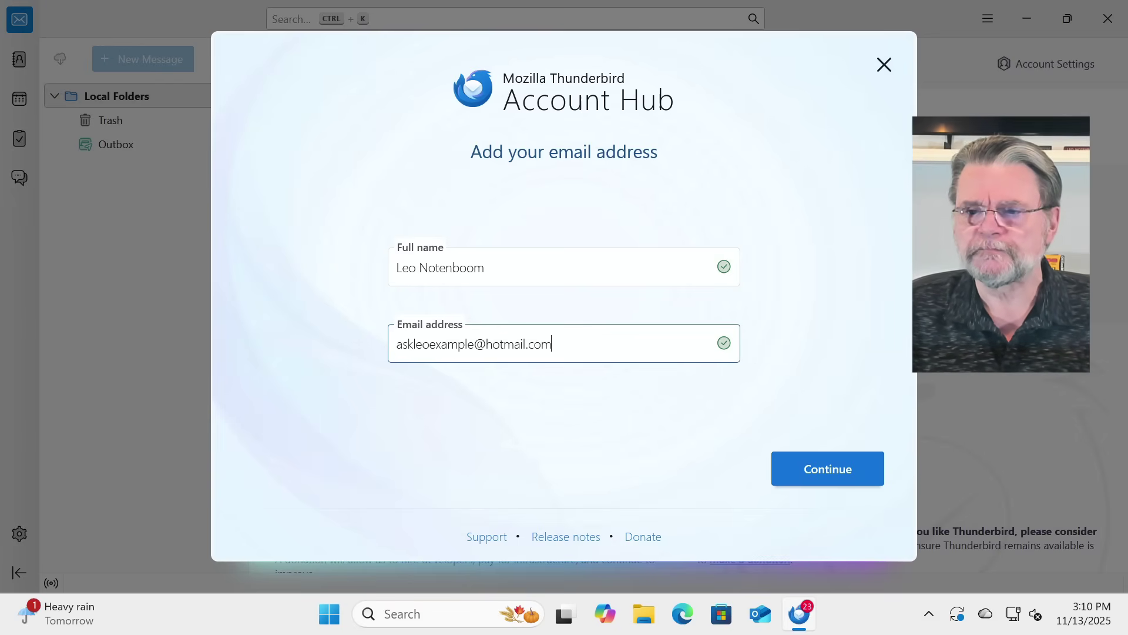
click(839, 466)
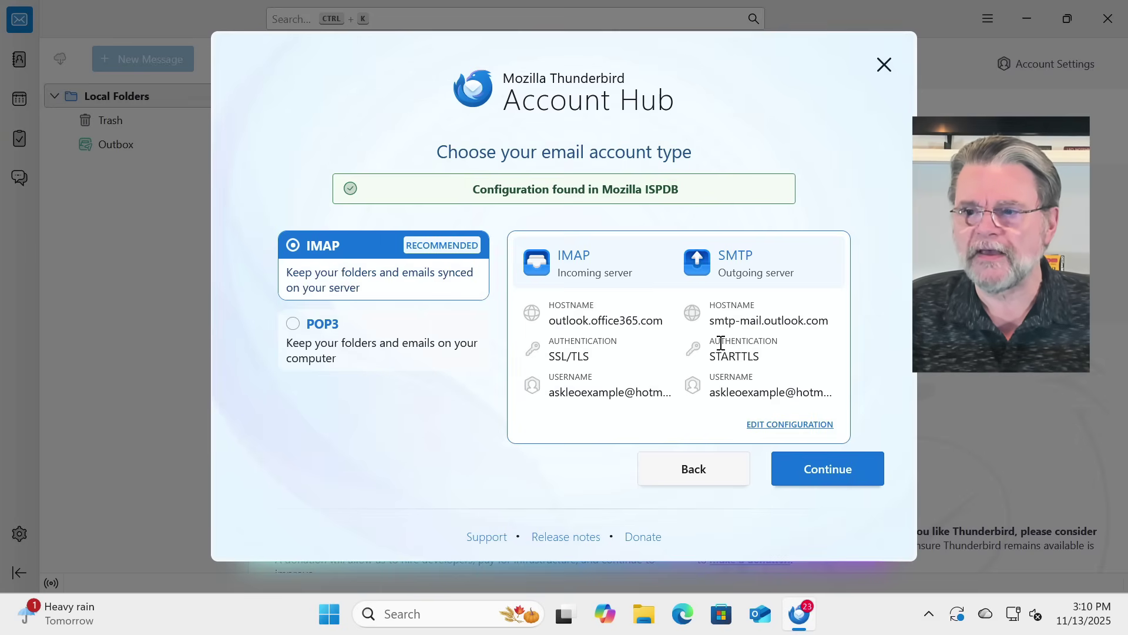
- Accept the detected IMAP configuration, skip calendar and contacts sync, and show the new Inbox's 23 messages
click(827, 475)
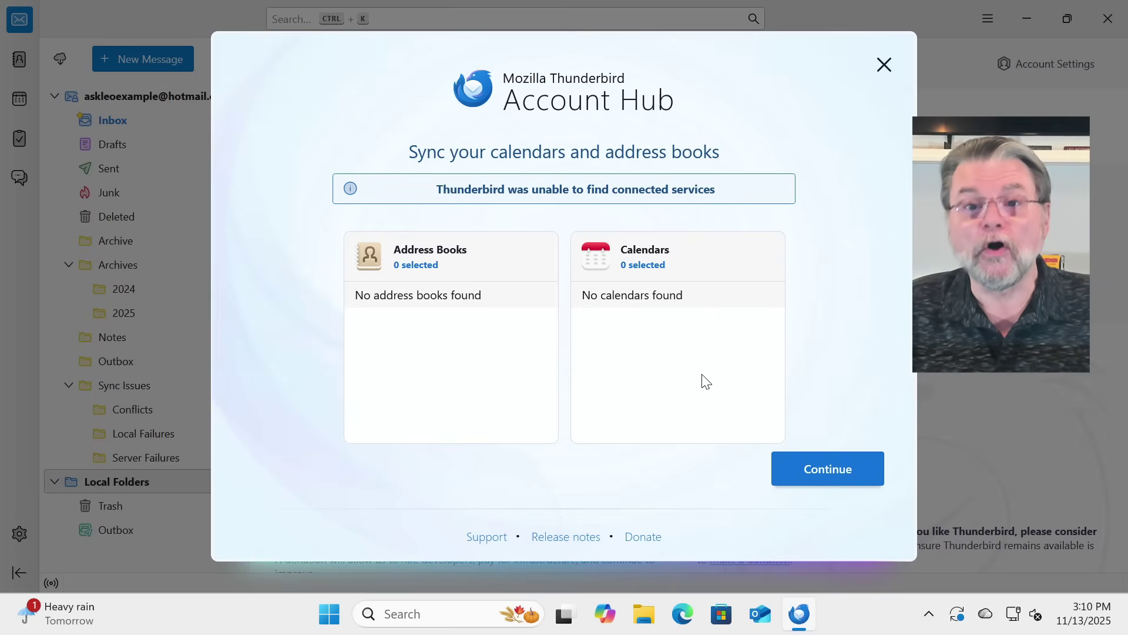
click(836, 470)
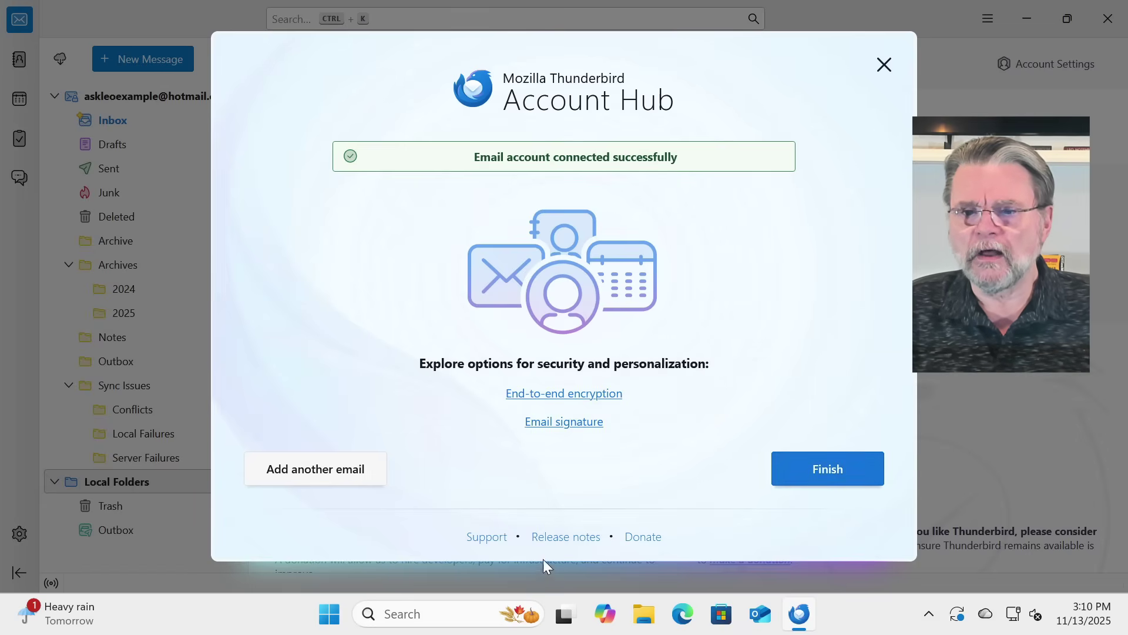
click(822, 469)
click(147, 123)
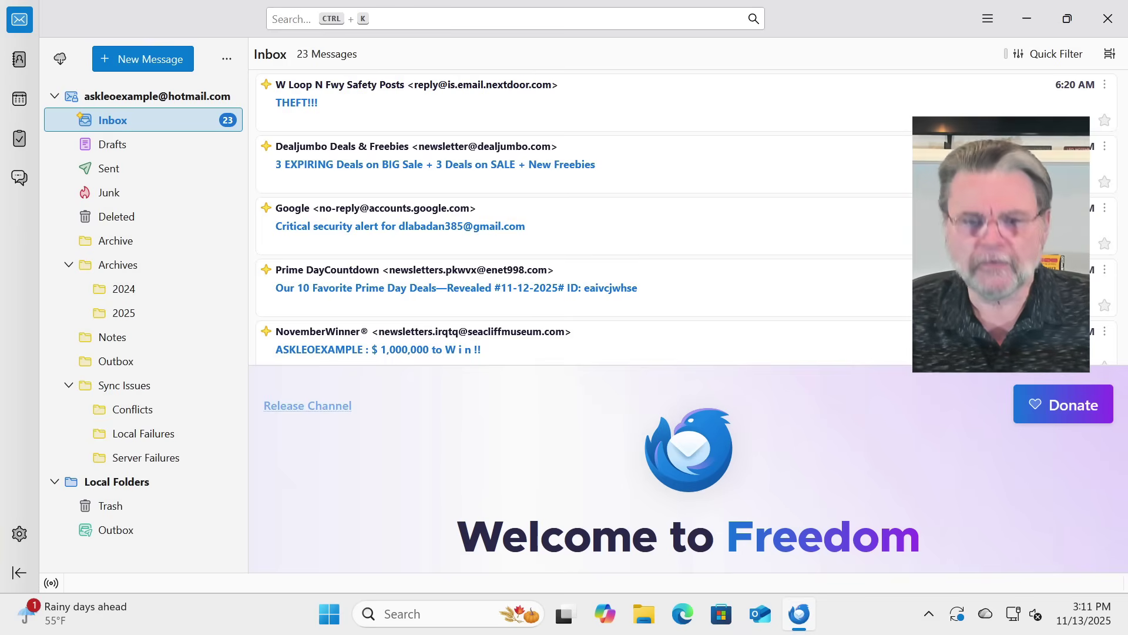
- Choose File > Offline > Download/Sync Now from the menu bar
key(alt)
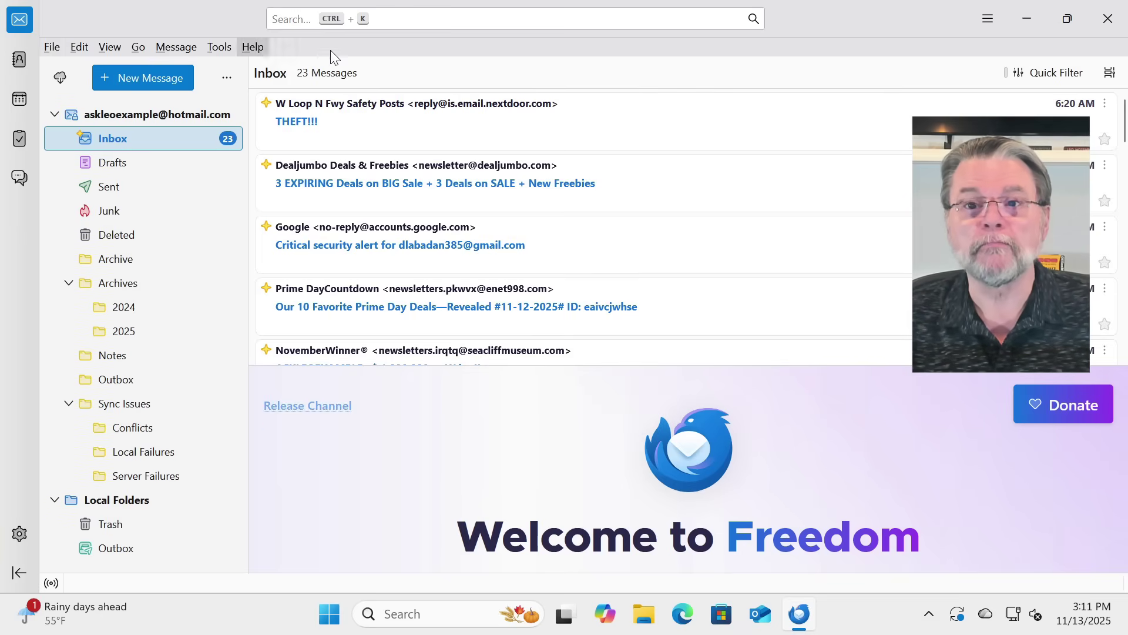
click(55, 47)
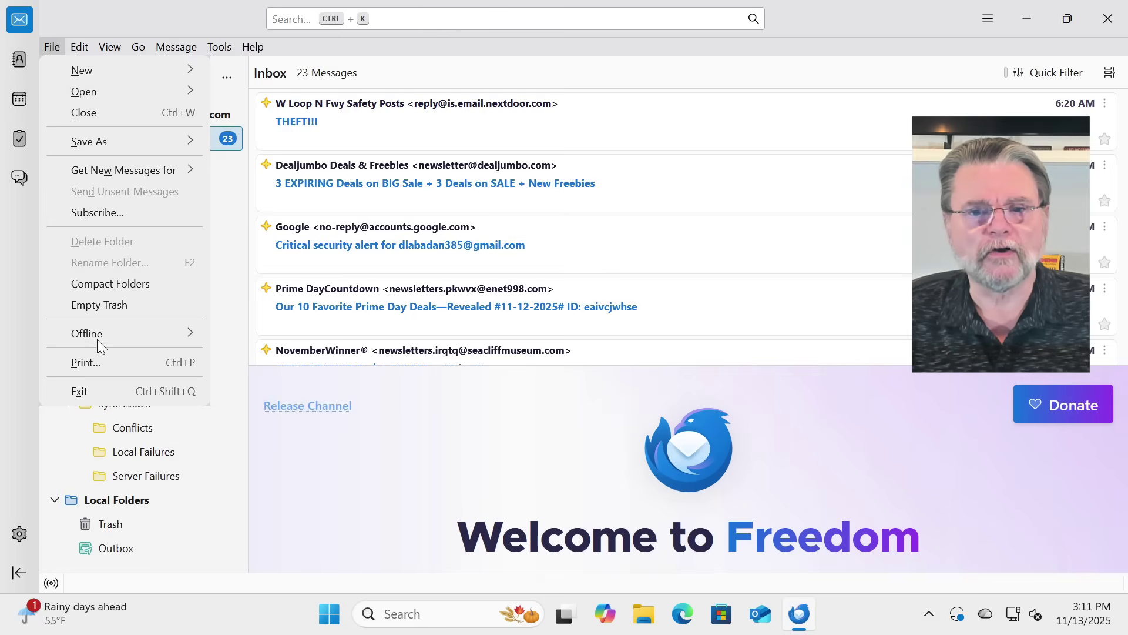
mouse_move(87, 333)
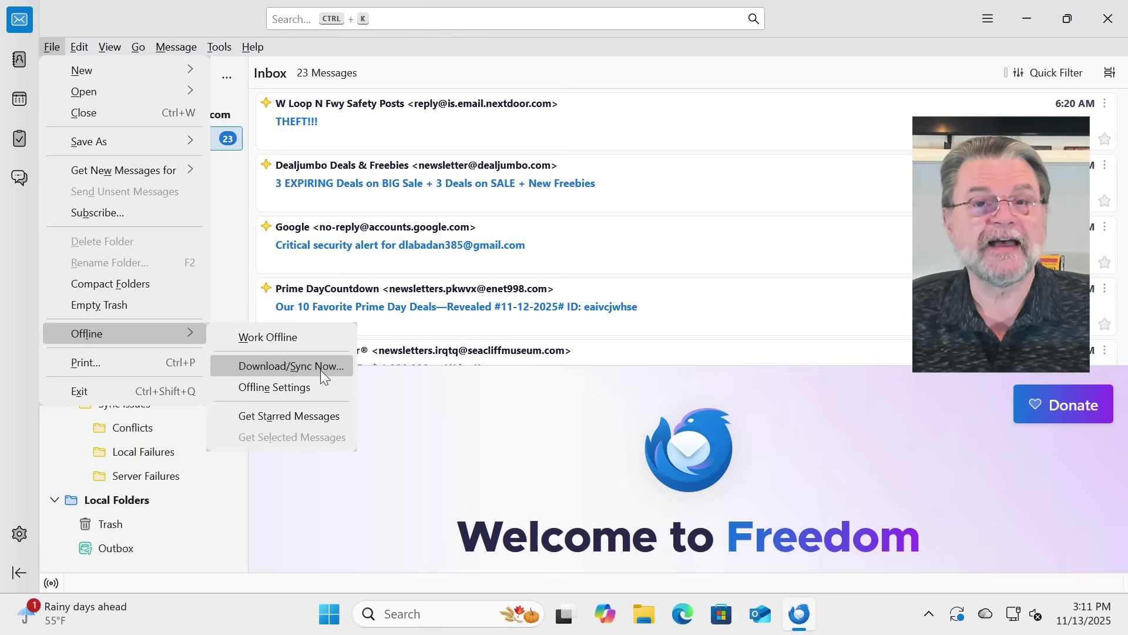
click(320, 369)
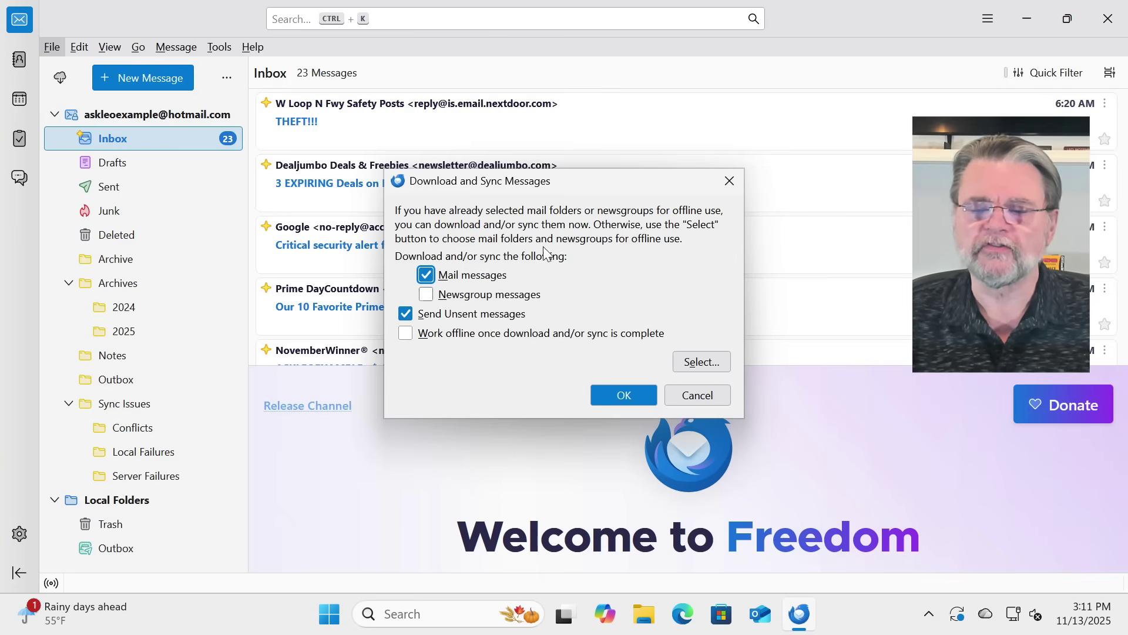
- Confirm downloading mail messages in the Download and Sync Messages dialog
click(622, 397)
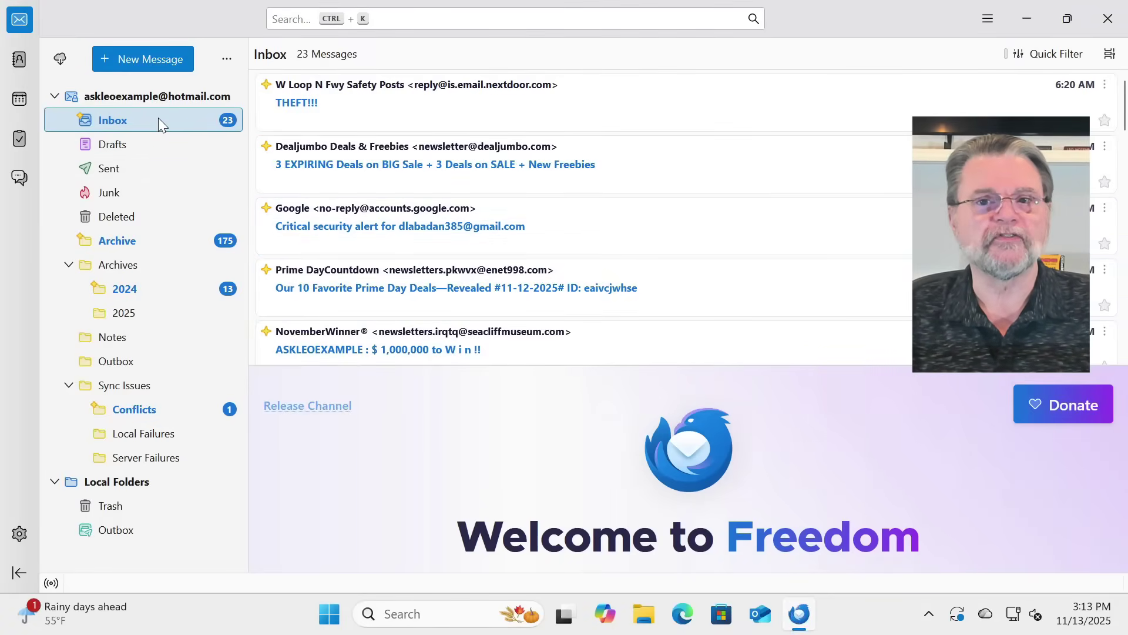
- Close Thunderbird and go to C:\Users\%USERNAME%\AppData\Roaming\Thunderbird\Profiles in File Explorer
click(1101, 28)
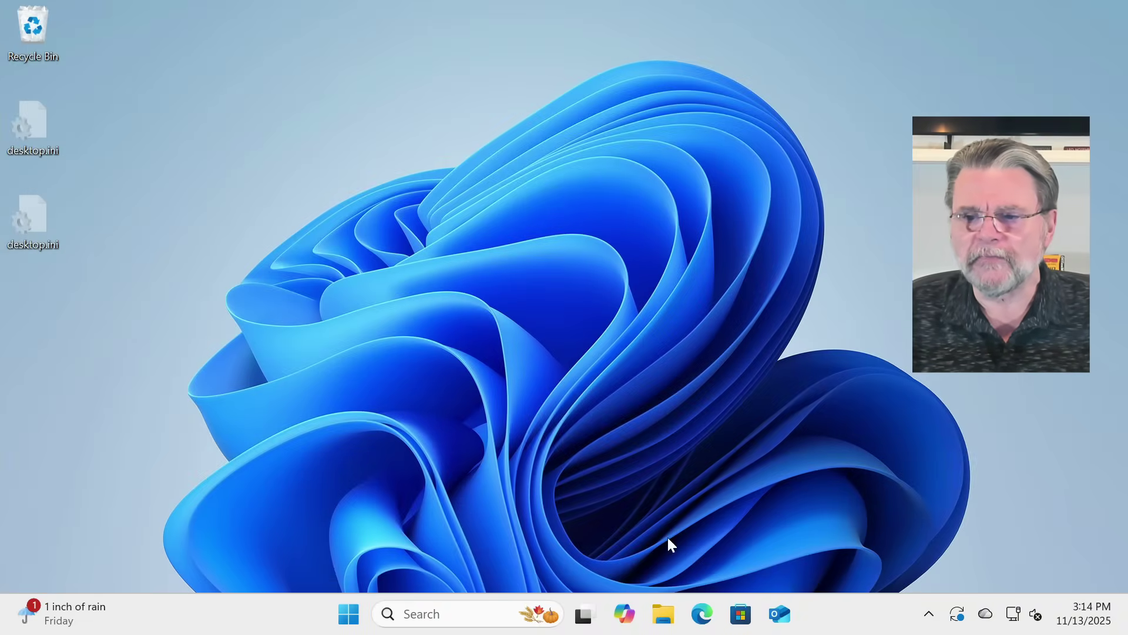
key(super+e)
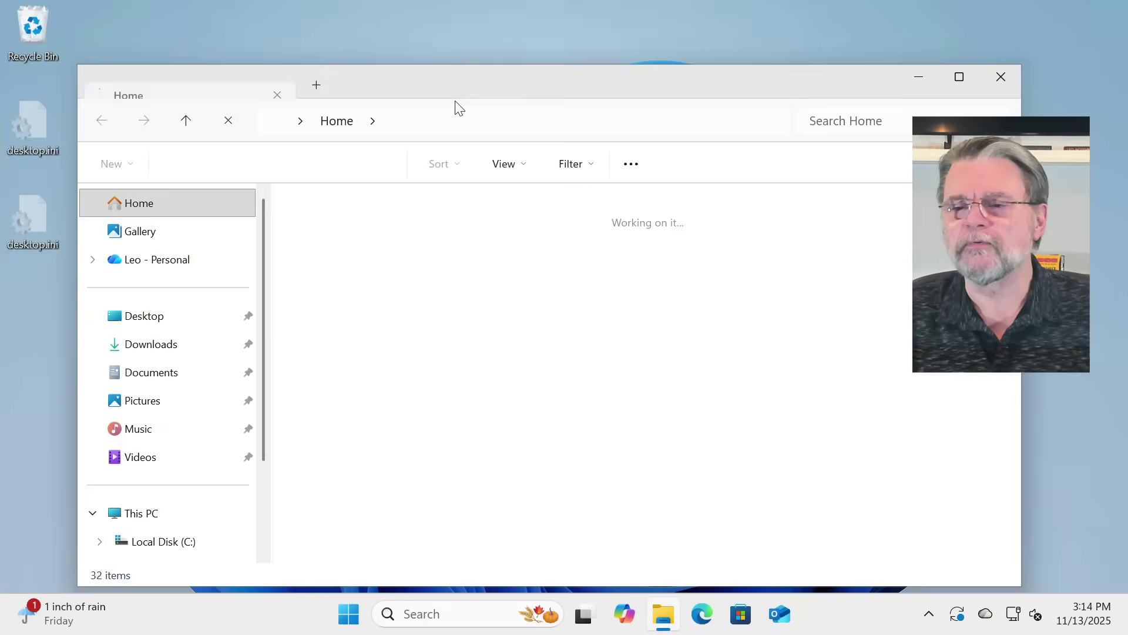
click(472, 124)
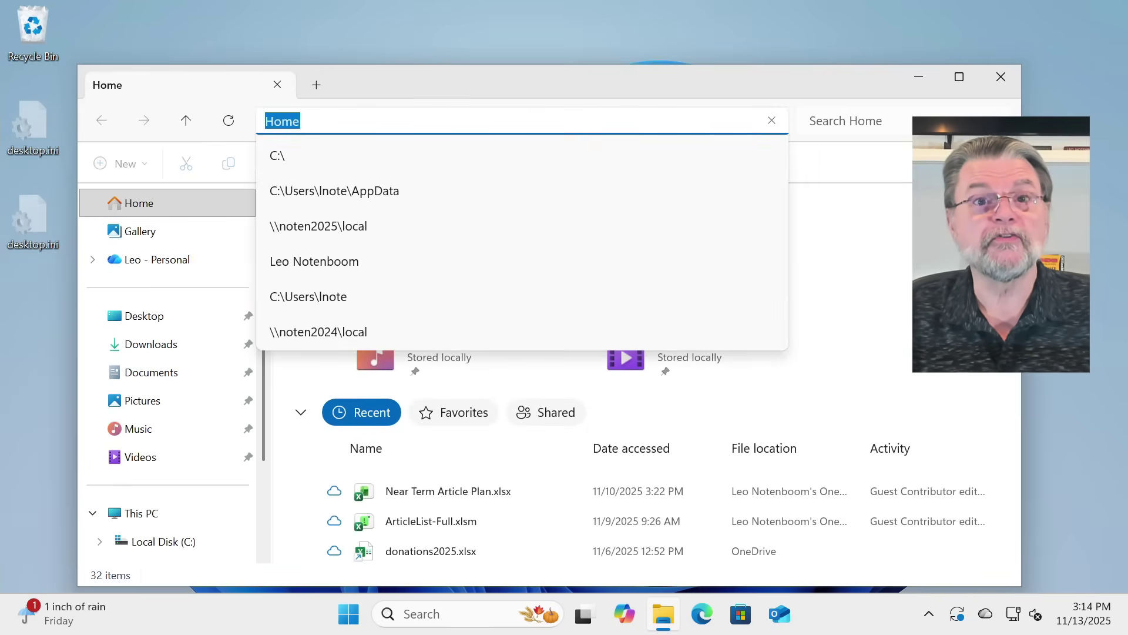
text(C)
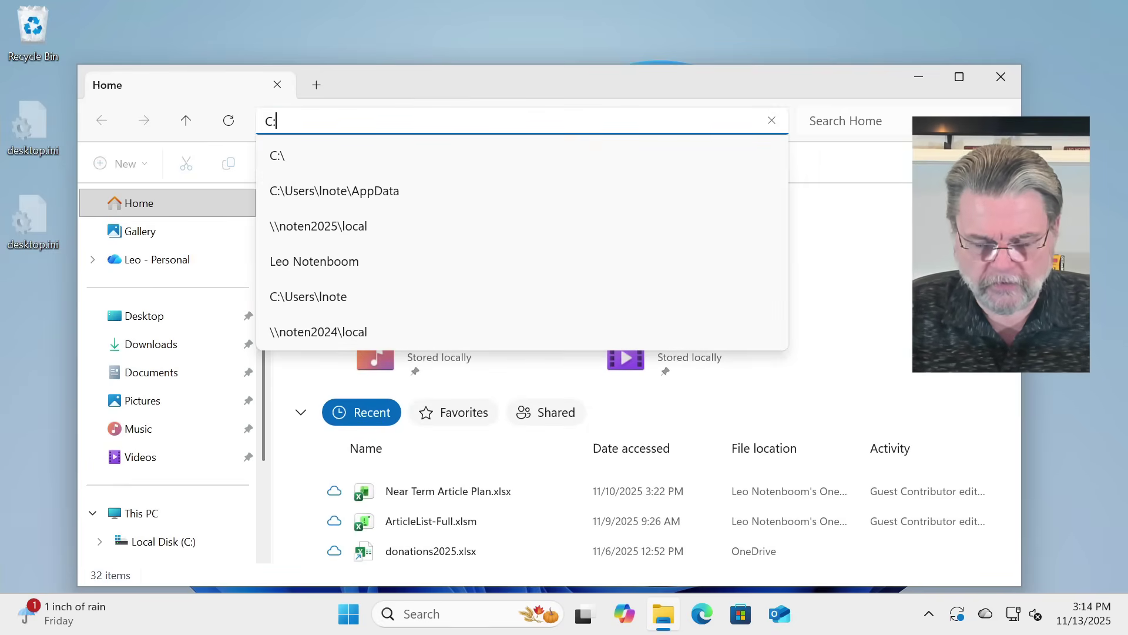
text(:\Users)
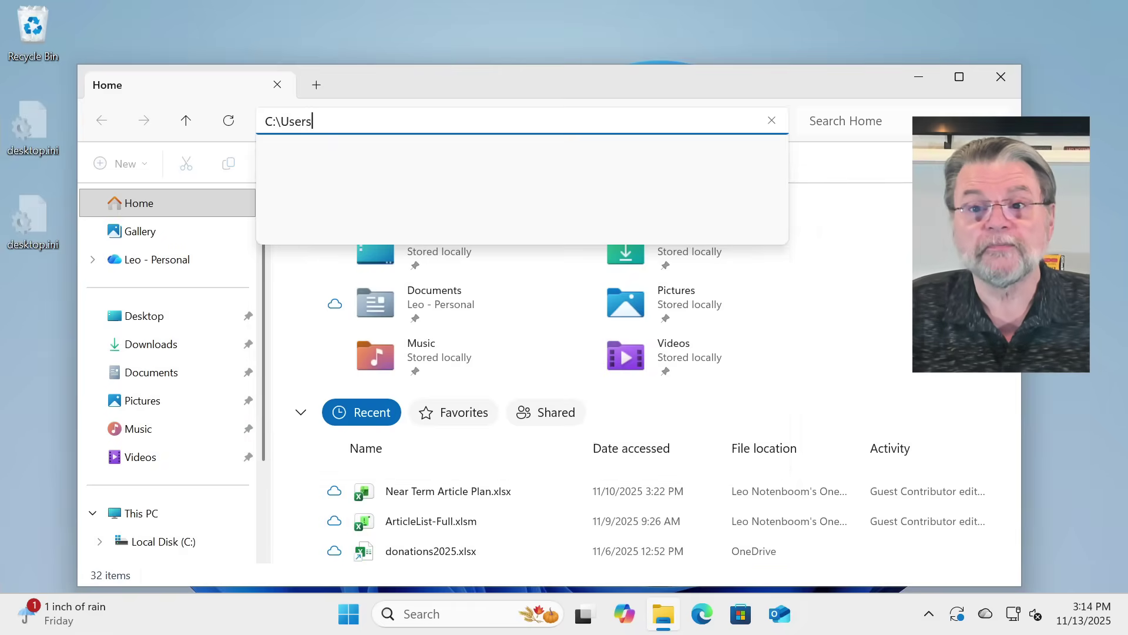
text(\%)
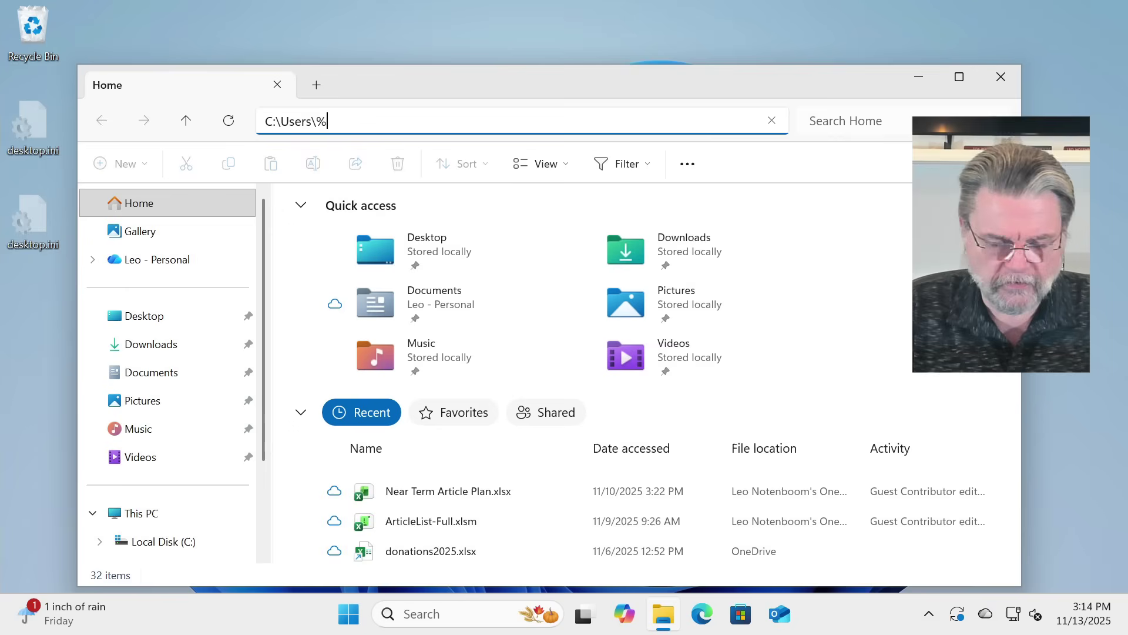
text(USERNAME%\AppData)
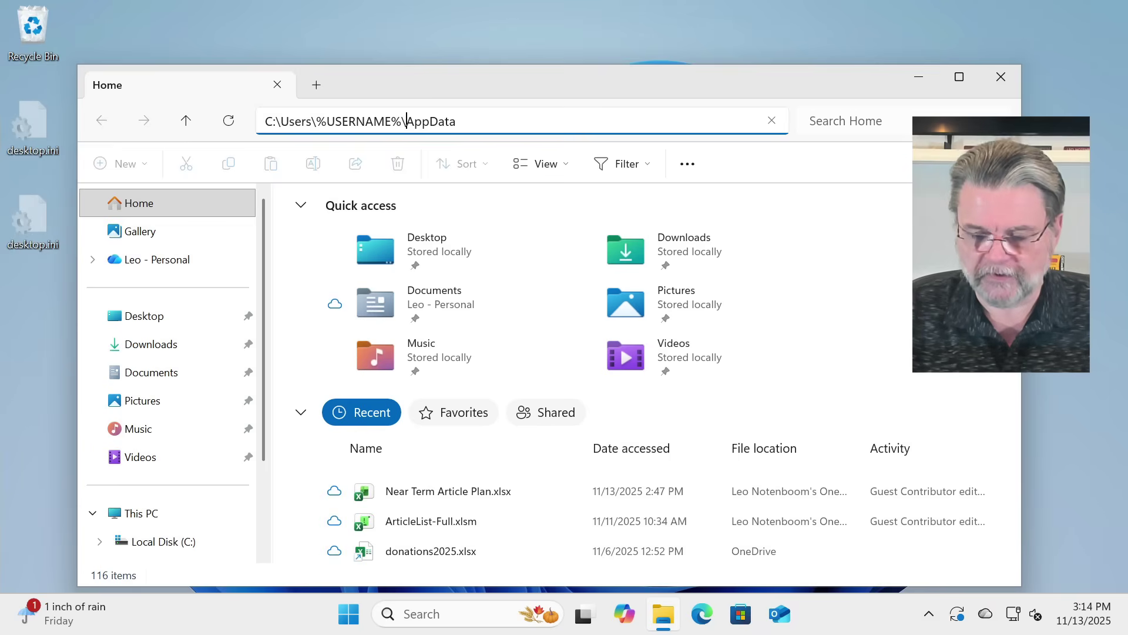
key(End)
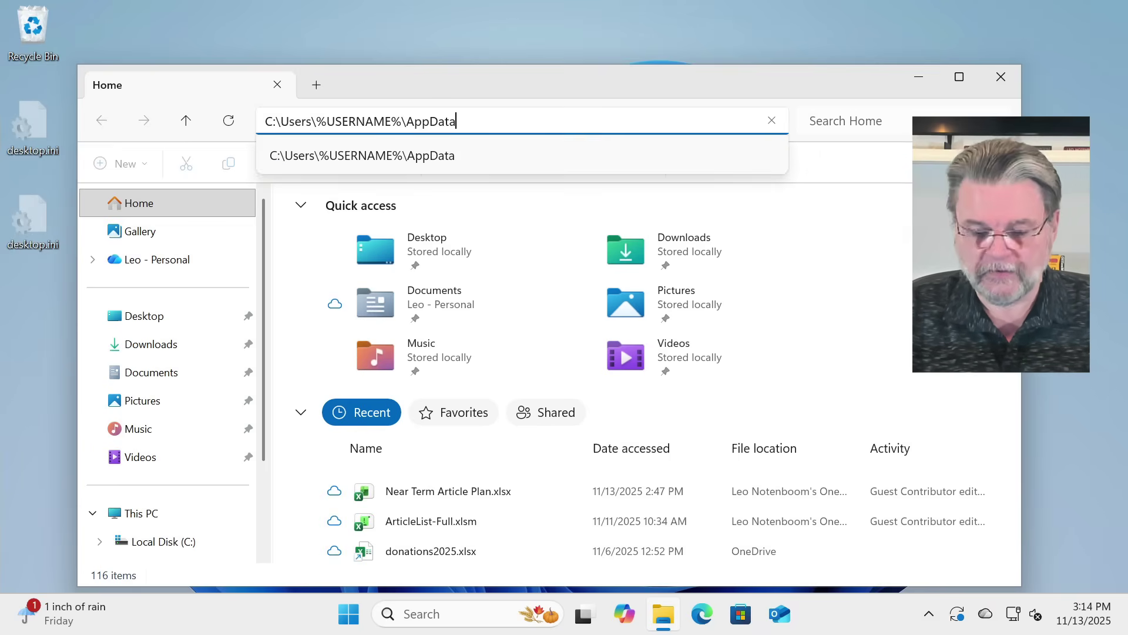
text(\R)
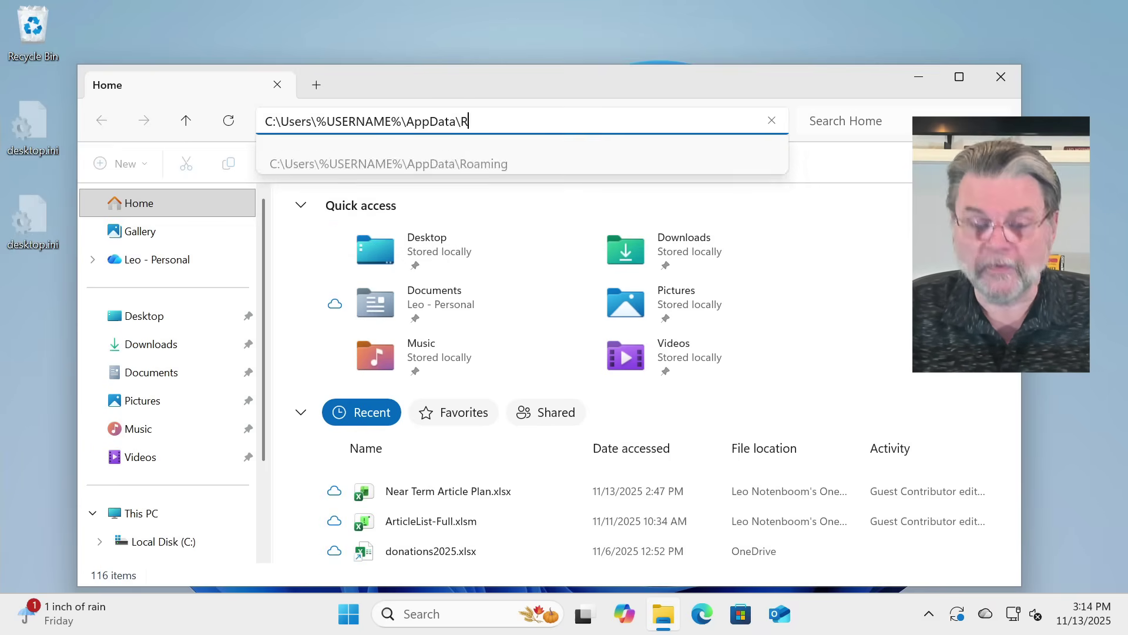
text(oaming)
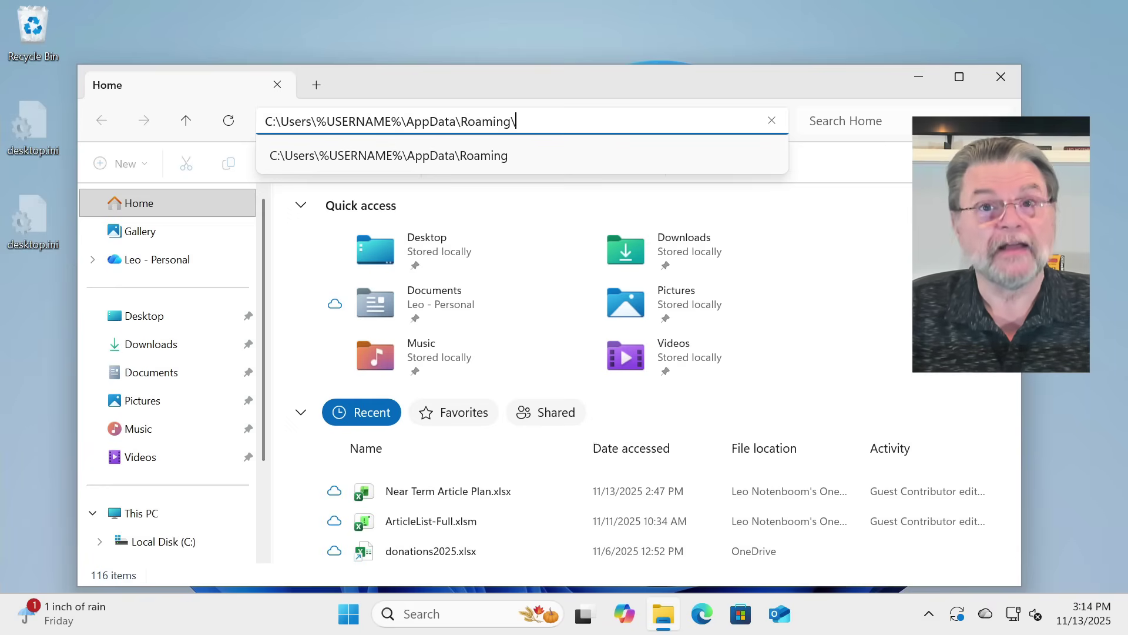
text(\Thunderbi)
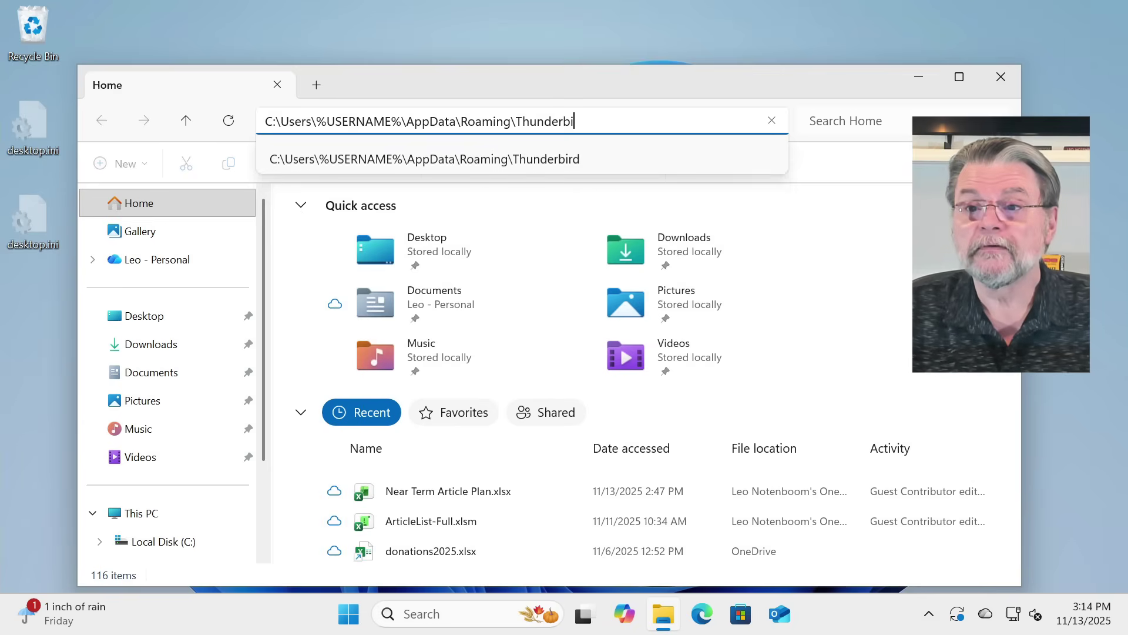
text(rd\Pr)
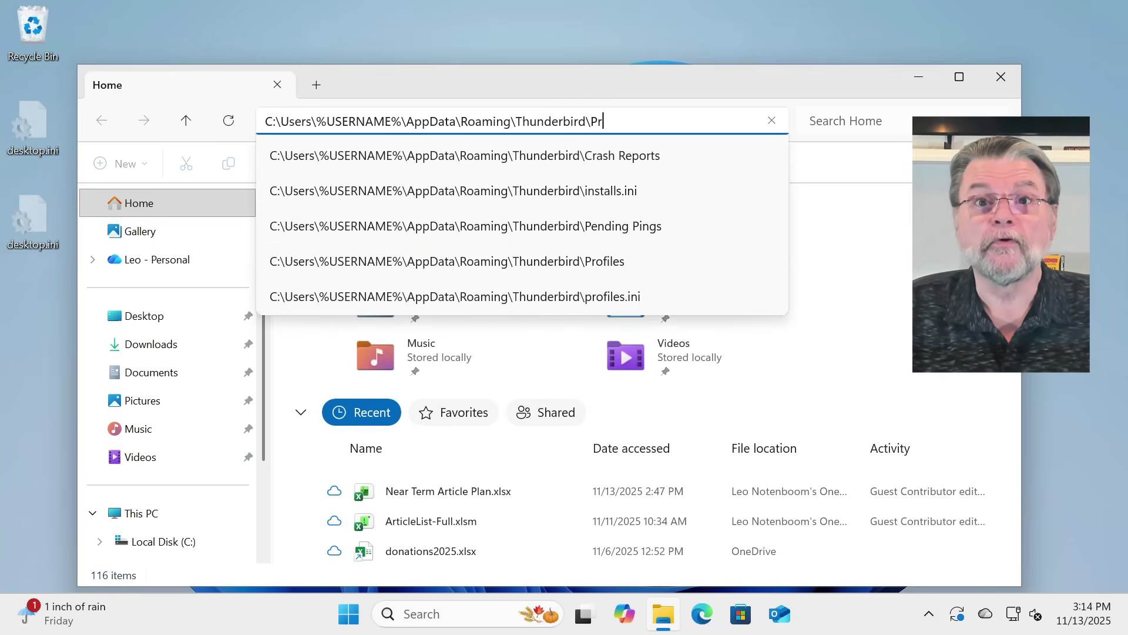
text(files)
key(Return)
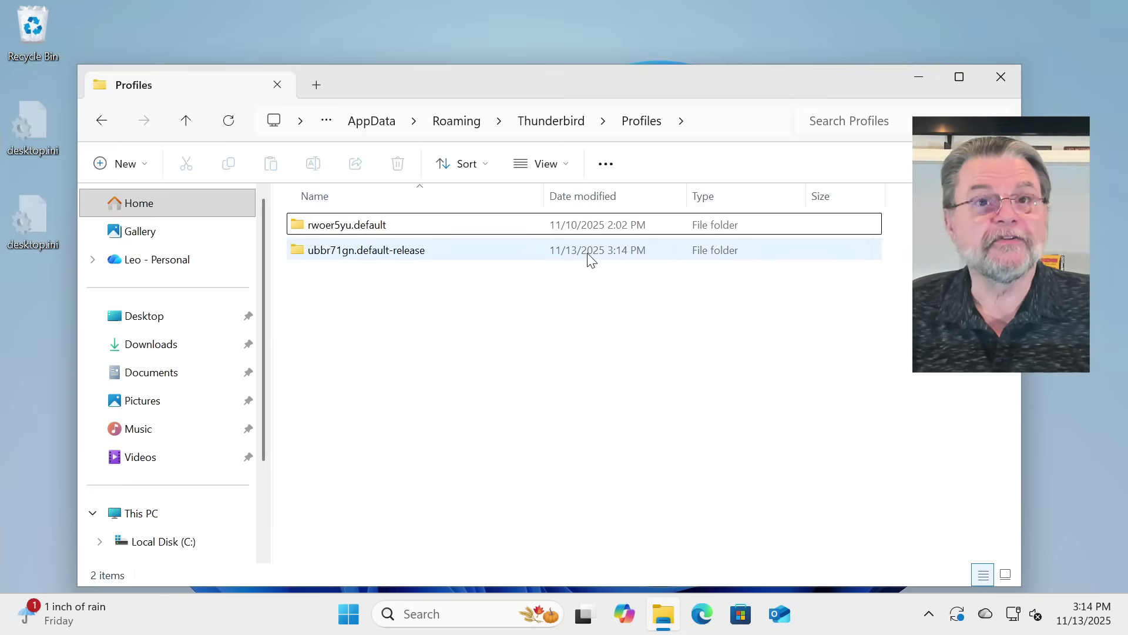
- Browse default-release > ImapMail > outlook.office365-1.com, then return to ImapMail
double_click(331, 253)
scroll(352, 282, down, 1)
scroll(374, 309, down, 3)
scroll(374, 308, down, 3)
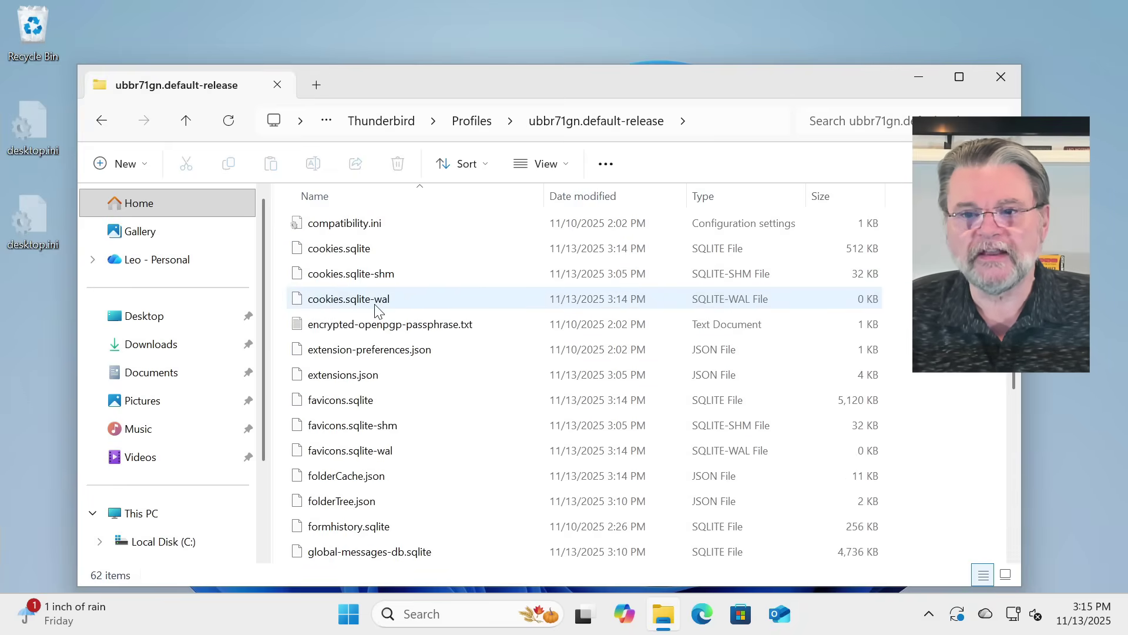
scroll(375, 310, down, 6)
scroll(374, 313, up, 8)
scroll(373, 316, up, 6)
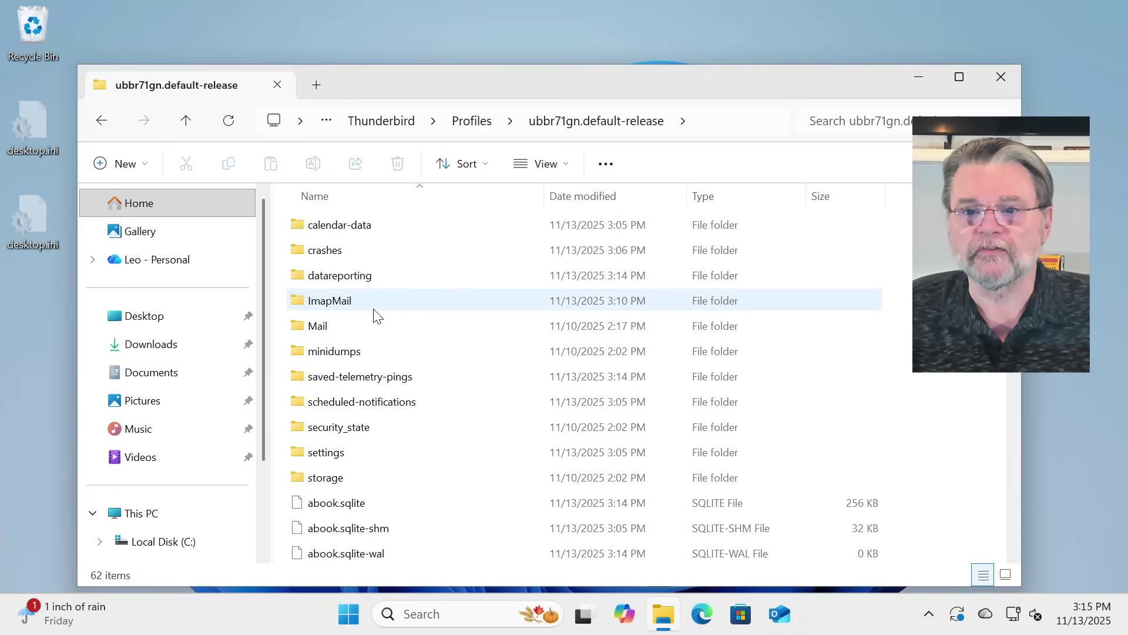
double_click(322, 303)
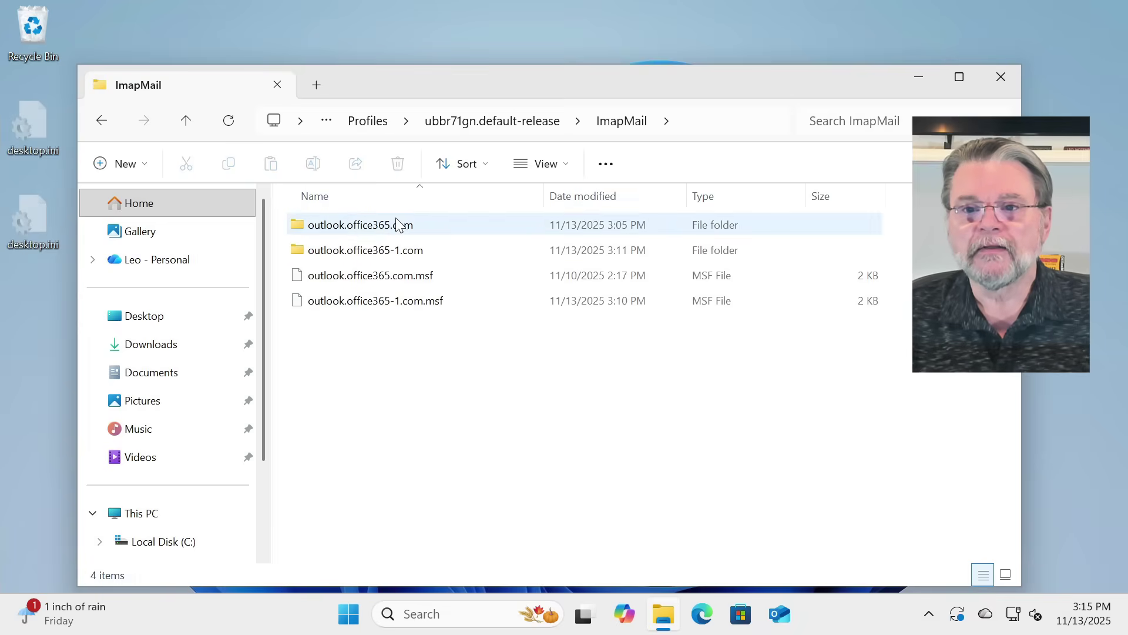
mouse_move(365, 250)
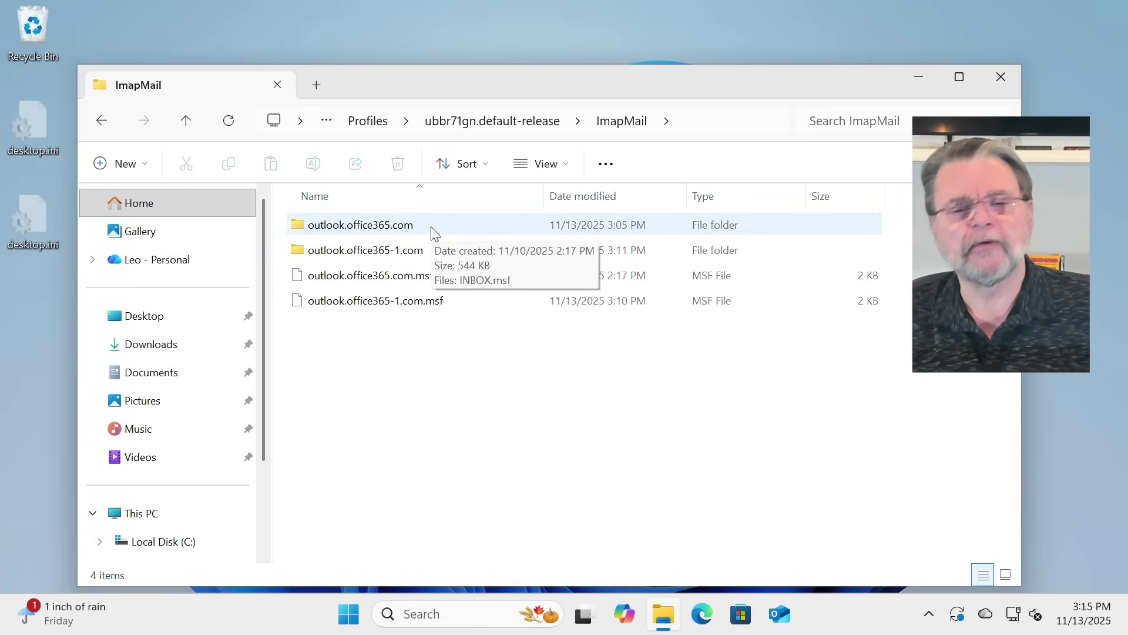
double_click(406, 252)
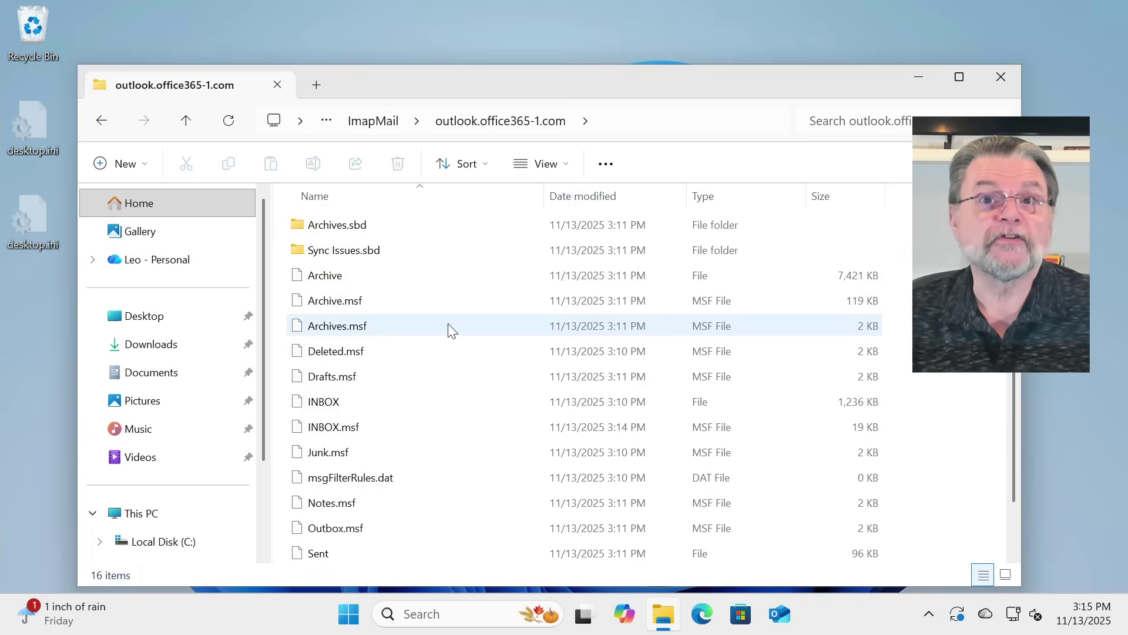
click(405, 123)
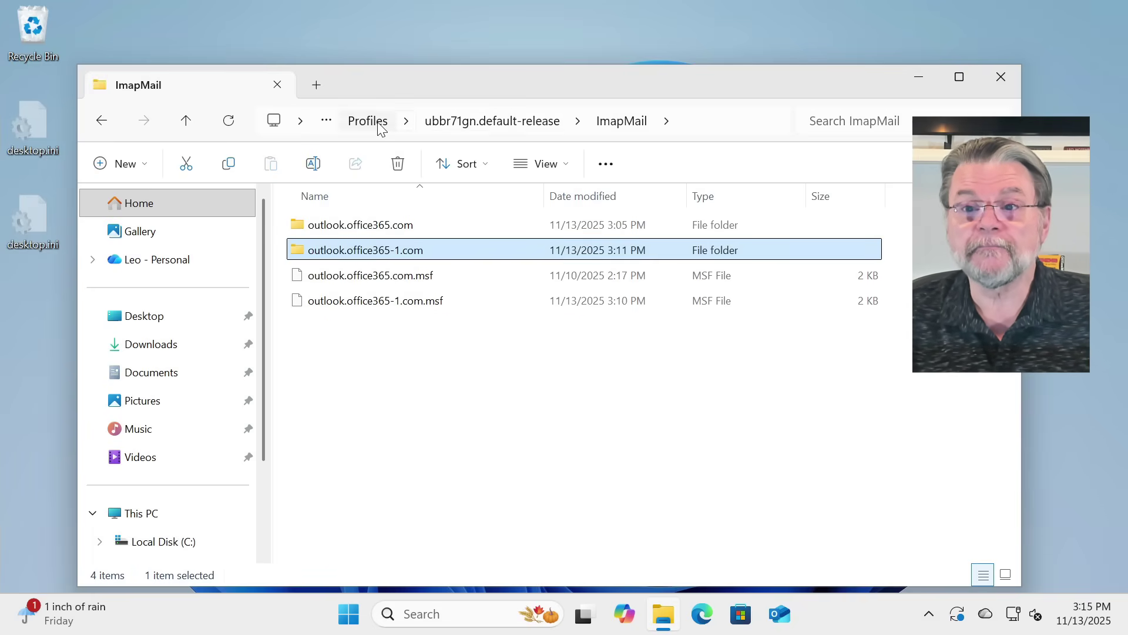
- Return to the Profiles folder via the address bar breadcrumb
click(374, 122)
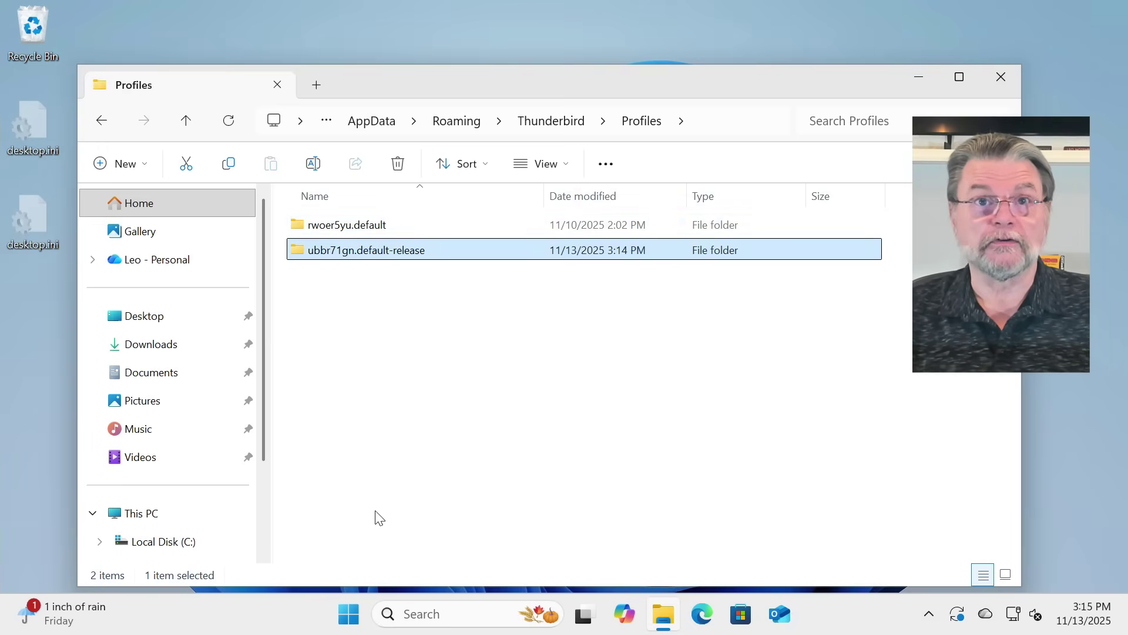